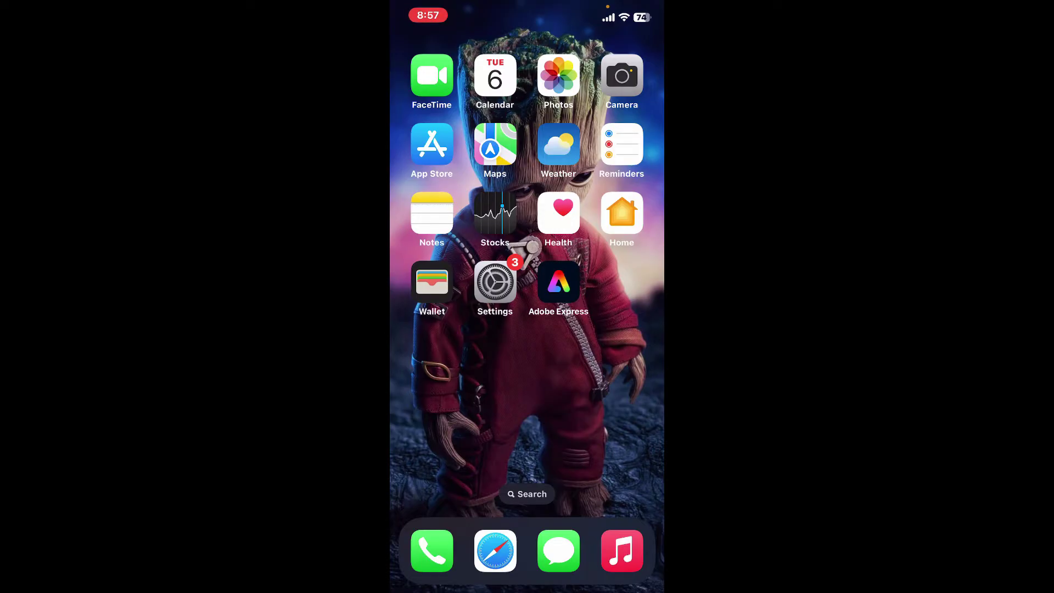
Launch Adobe Express, go Home, and start a new design to see size options.
{"action": "left_click", "coordinate": [558, 283]}
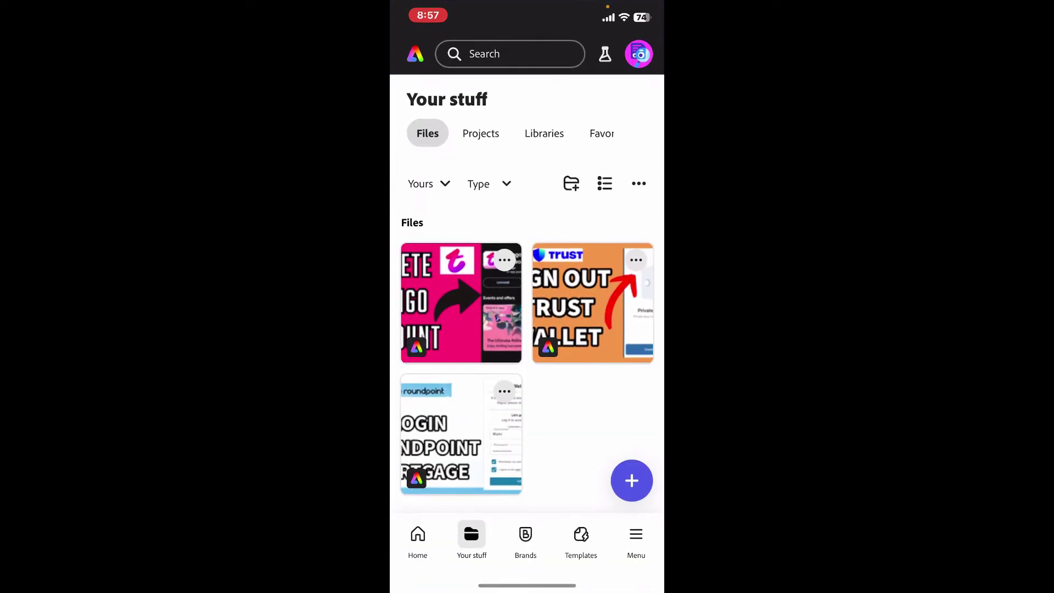
{"action": "left_click", "coordinate": [417, 541]}
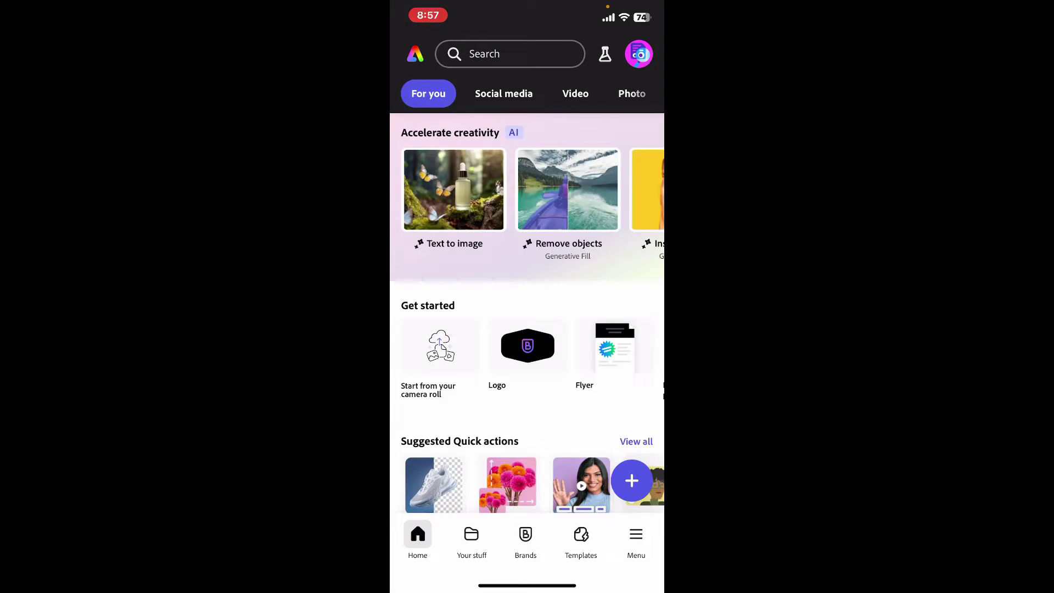
{"action": "left_click", "coordinate": [632, 481]}
{"action": "scroll", "coordinate": [526, 371], "scroll_direction": "down", "scroll_amount": 3}
{"action": "scroll", "coordinate": [527, 345], "scroll_direction": "up", "scroll_amount": 1}
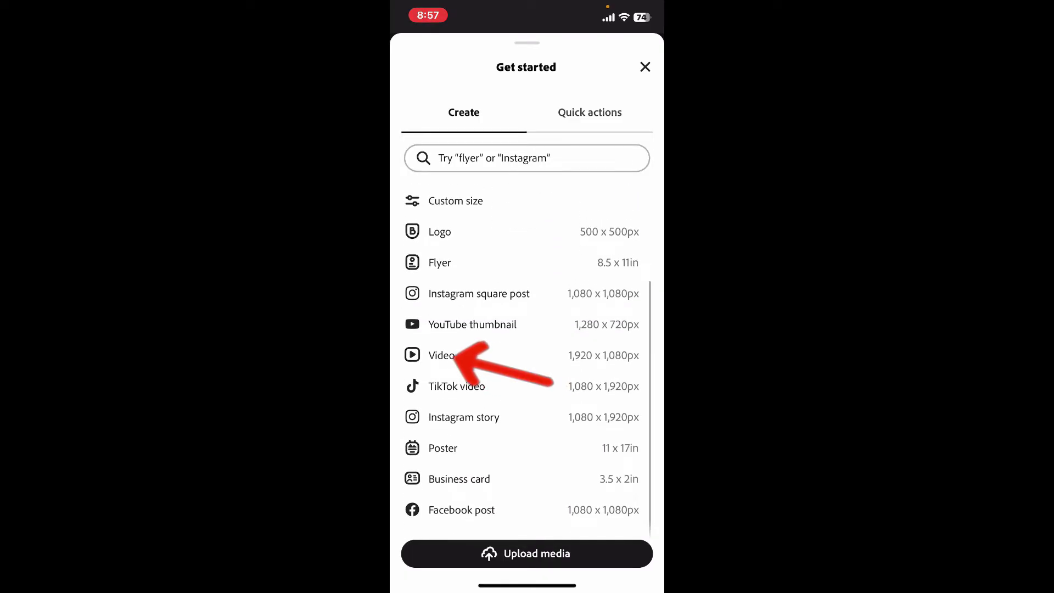
Create a new 1,920 x 1,080 px Video project and dismiss the initial media library.
{"action": "left_click", "coordinate": [442, 355]}
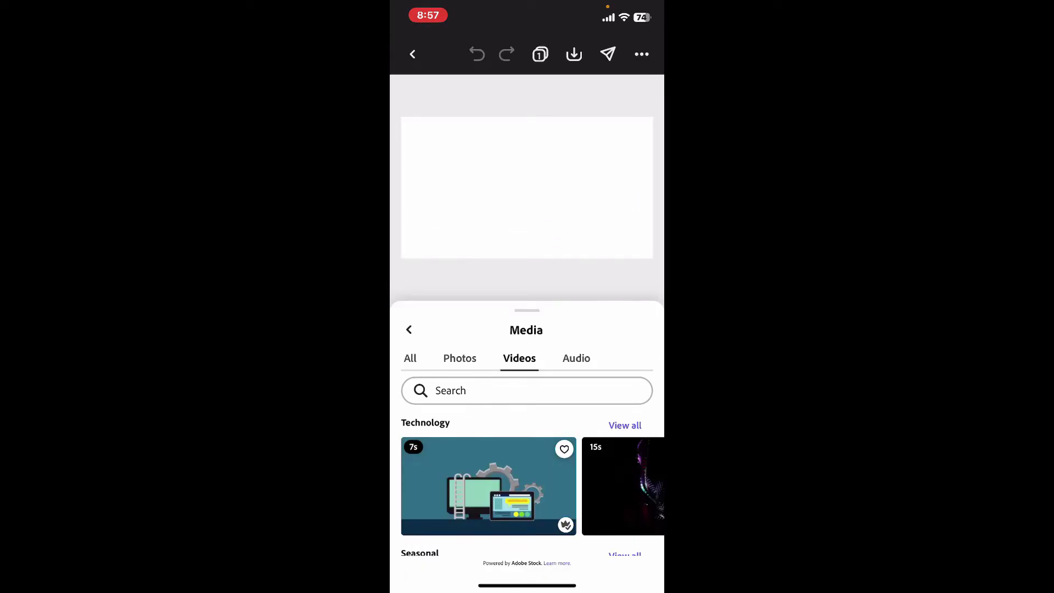
{"action": "scroll", "coordinate": [526, 477], "scroll_direction": "down", "scroll_amount": 3}
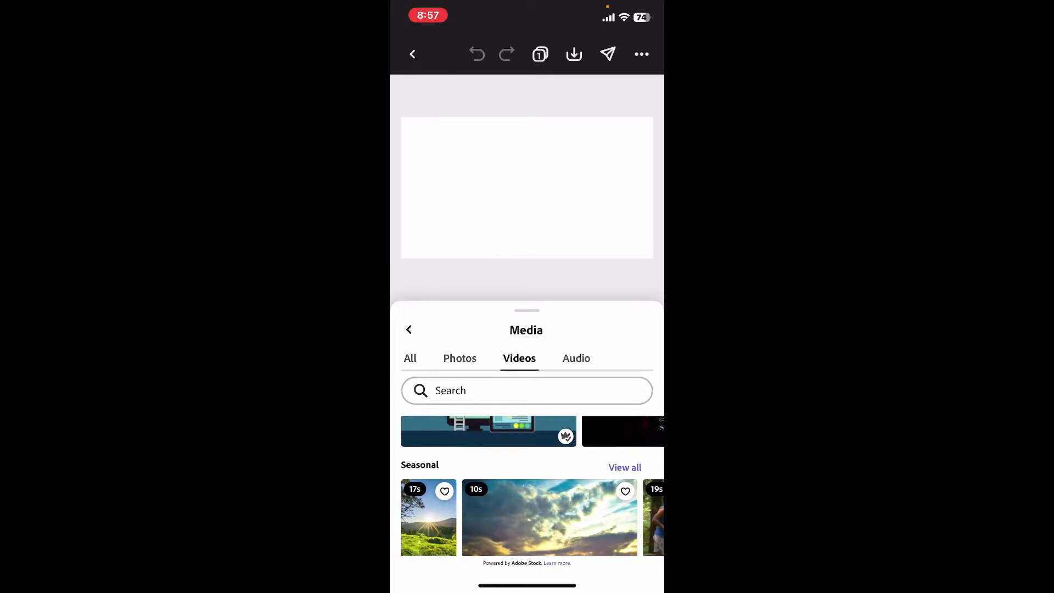
{"action": "scroll", "coordinate": [526, 494], "scroll_direction": "down", "scroll_amount": 3}
{"action": "left_click", "coordinate": [460, 358]}
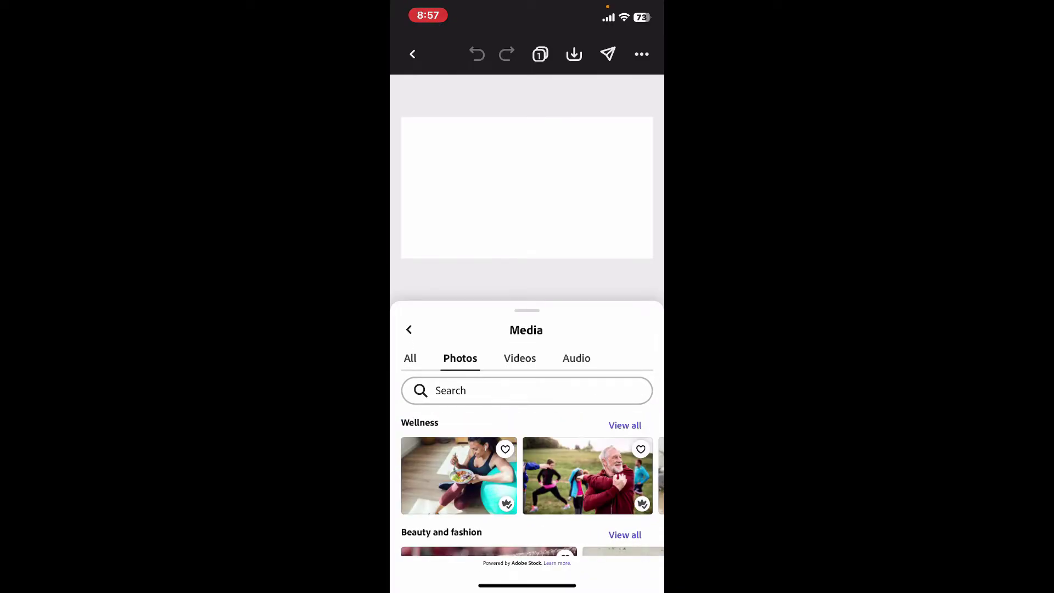
{"action": "scroll", "coordinate": [527, 486], "scroll_direction": "down", "scroll_amount": 5}
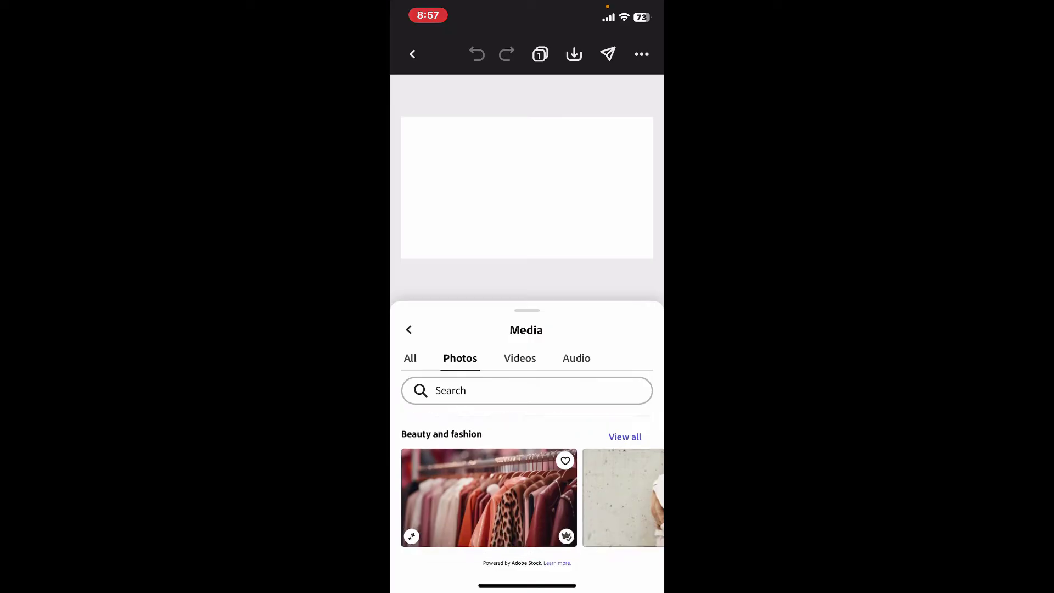
{"action": "scroll", "coordinate": [527, 486], "scroll_direction": "up", "scroll_amount": 5}
{"action": "left_click", "coordinate": [409, 330]}
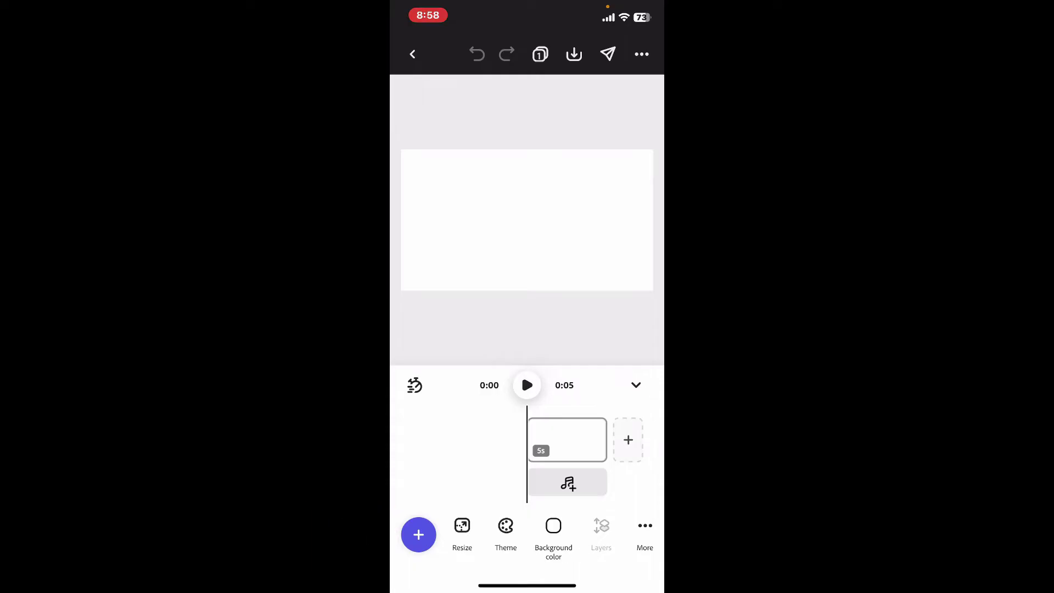
Add the stock photo of the woman in white to the first scene from Media > Photos.
{"action": "left_click", "coordinate": [418, 535]}
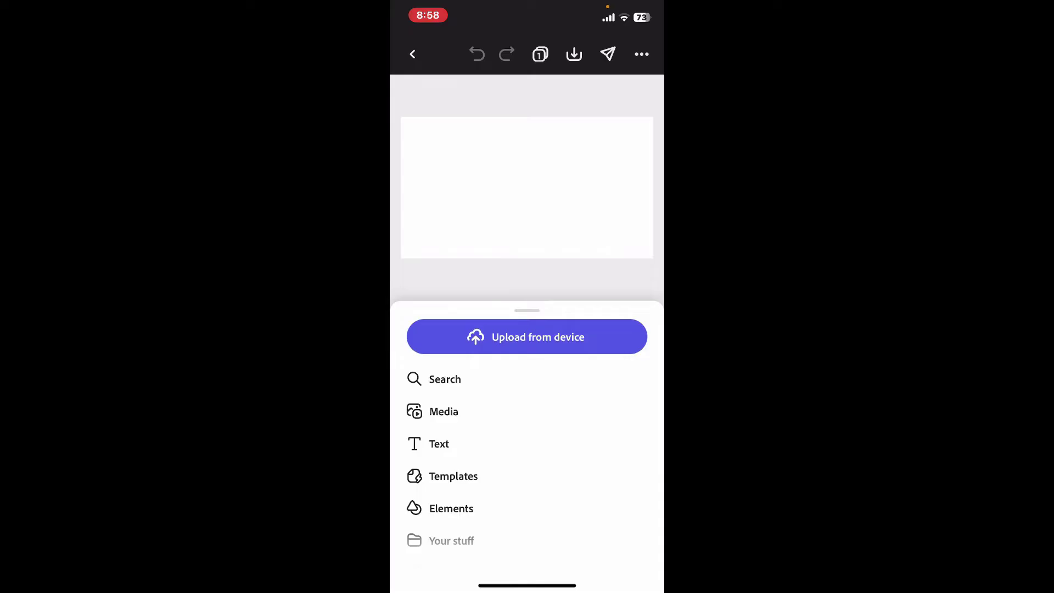
{"action": "left_click", "coordinate": [444, 411]}
{"action": "scroll", "coordinate": [527, 479], "scroll_direction": "down", "scroll_amount": 2}
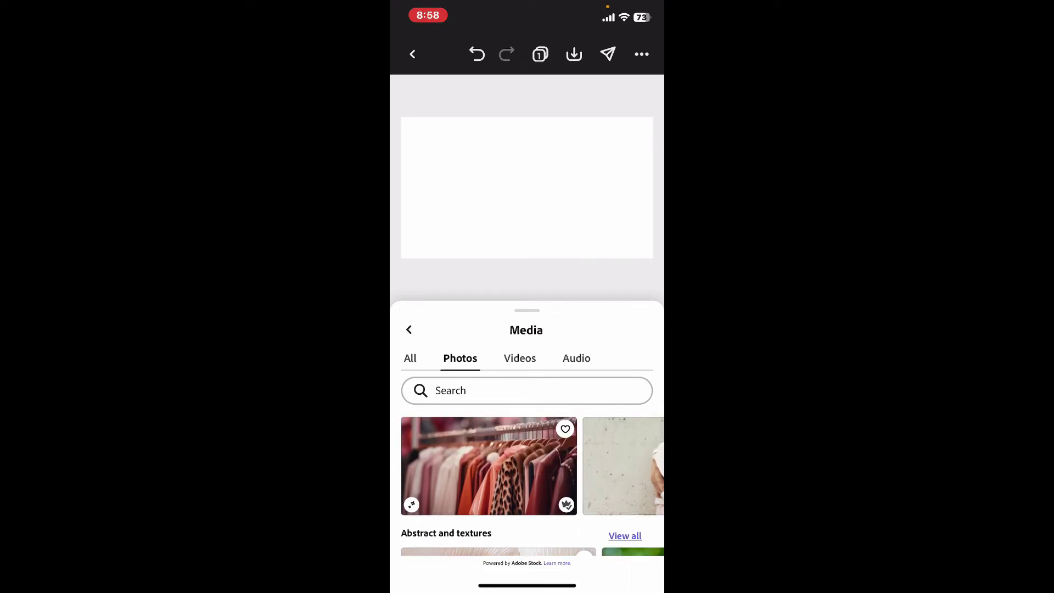
{"action": "scroll", "coordinate": [528, 465], "scroll_direction": "right", "scroll_amount": 2}
{"action": "left_click", "coordinate": [478, 466]}
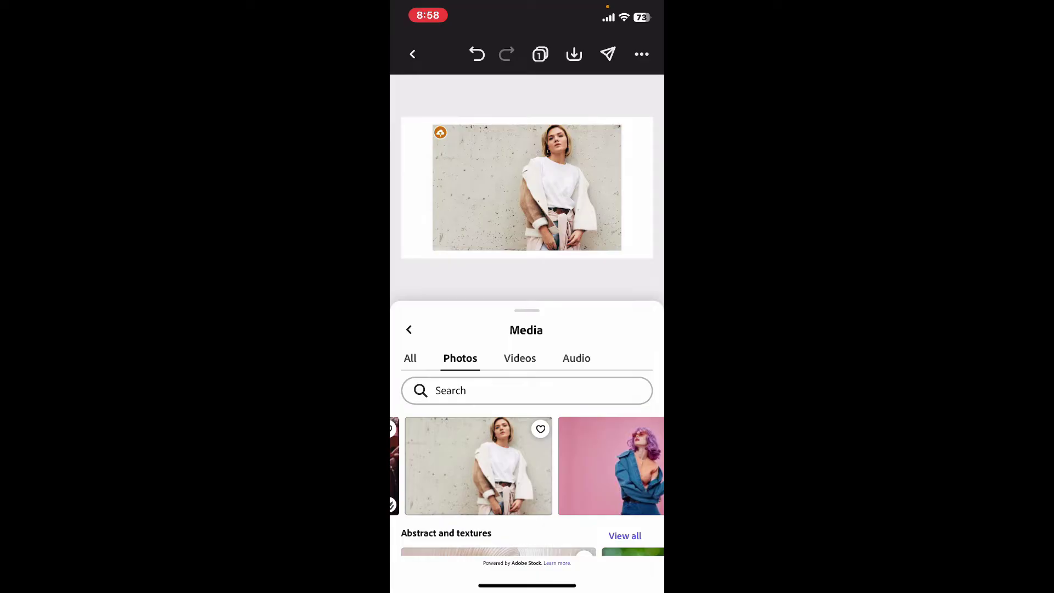
Add a third and fourth blank 5-second scene so the video totals 20 seconds.
{"action": "left_click", "coordinate": [409, 330]}
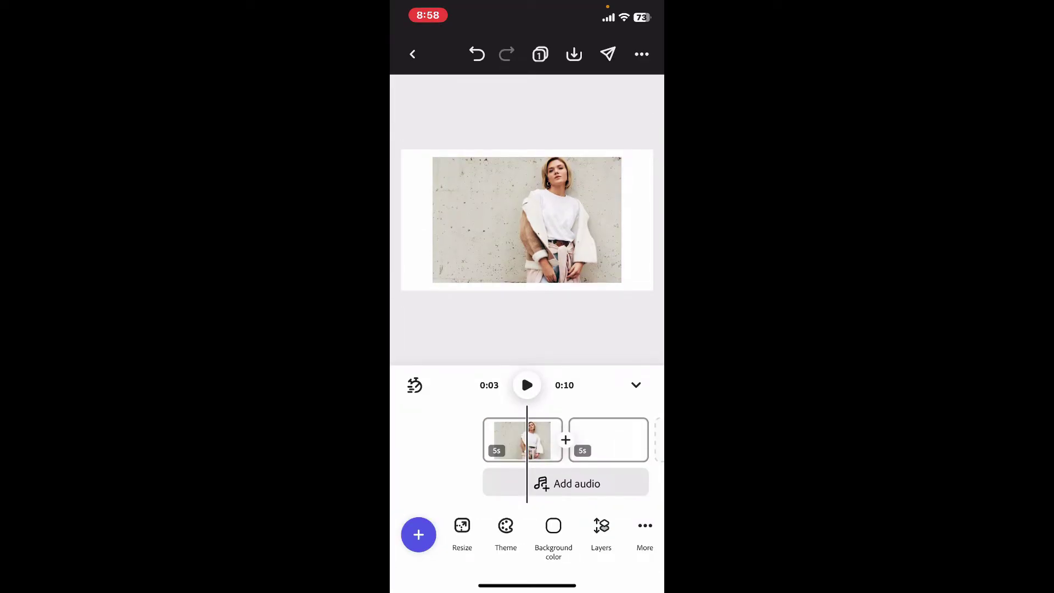
{"action": "left_click_drag", "start_coordinate": [576, 440], "coordinate": [483, 440]}
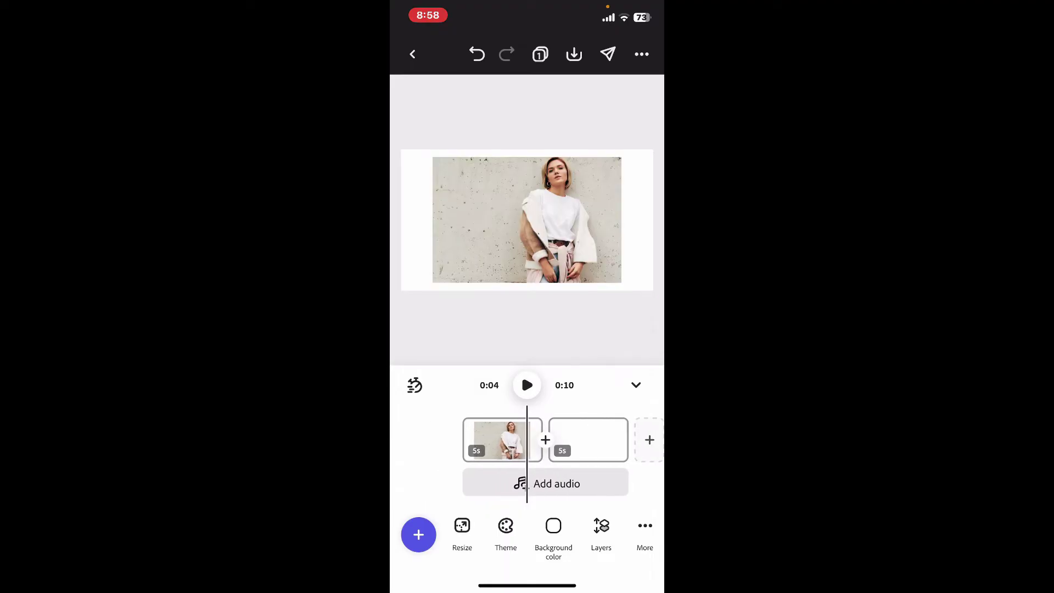
{"action": "left_click", "coordinate": [576, 439]}
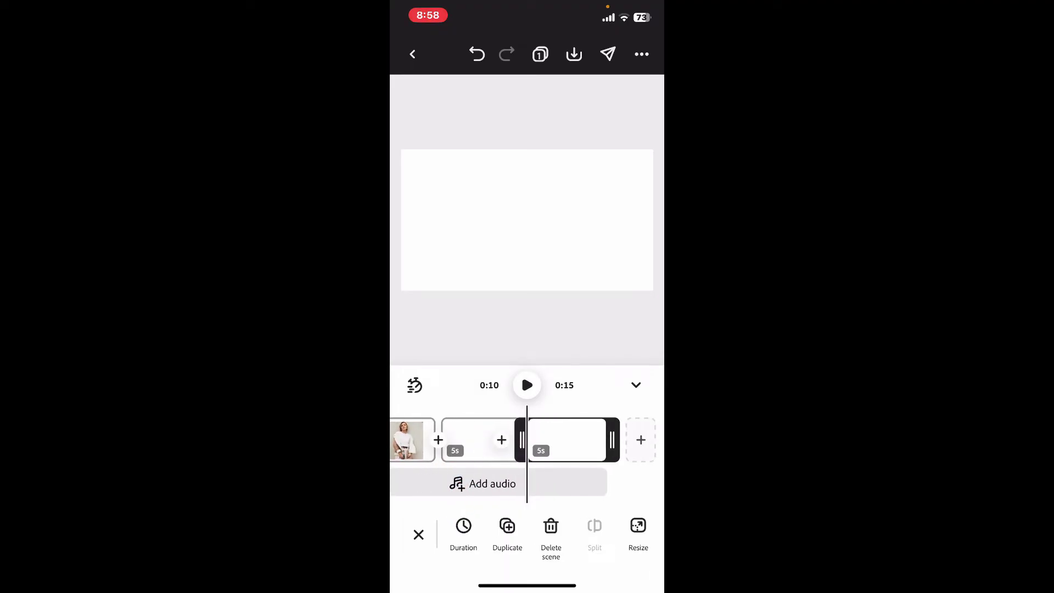
{"action": "left_click", "coordinate": [527, 247]}
{"action": "mouse_move", "coordinate": [577, 441]}
{"action": "left_mouse_down"}
{"action": "mouse_move", "coordinate": [494, 440]}
{"action": "mouse_move", "coordinate": [610, 440]}
{"action": "left_mouse_up"}
{"action": "left_click", "coordinate": [567, 440]}
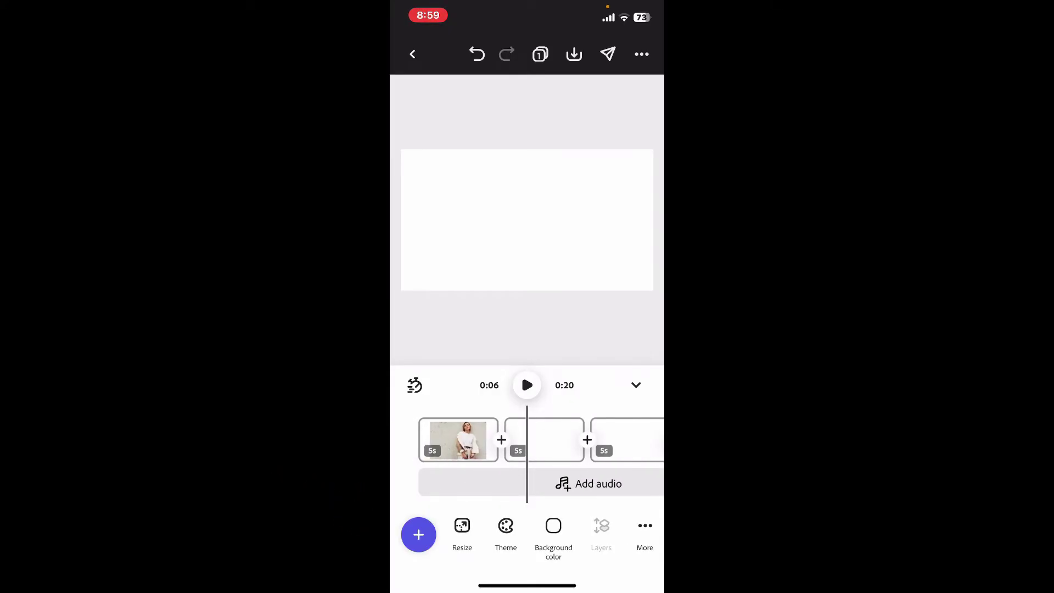
Fill the blank scenes with the pink-sweater stock photo and another stock photo.
{"action": "left_click", "coordinate": [419, 535]}
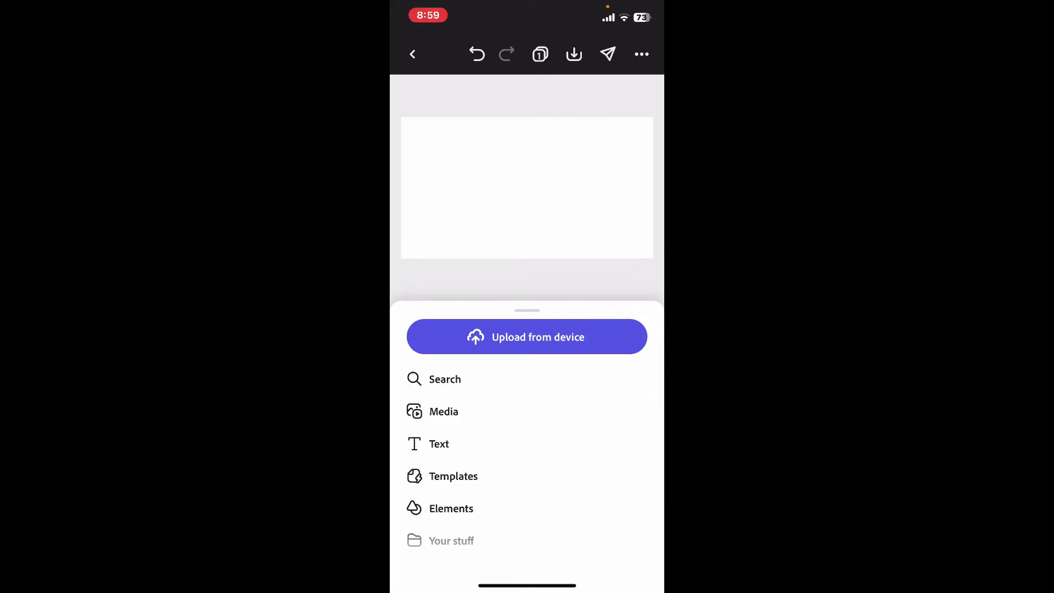
{"action": "left_click", "coordinate": [443, 411]}
{"action": "scroll", "coordinate": [527, 477], "scroll_direction": "down", "scroll_amount": 2}
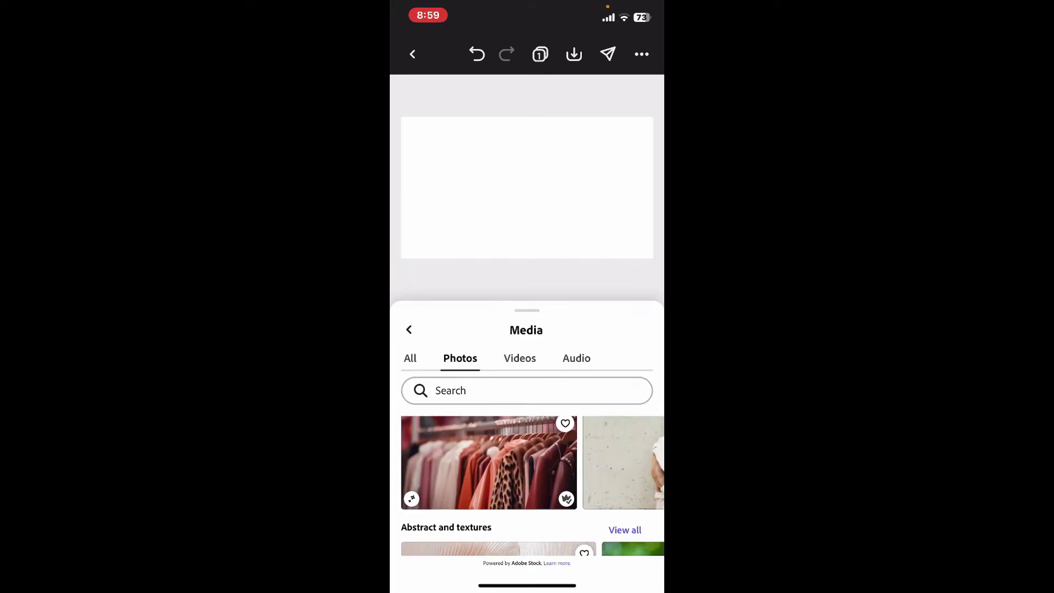
{"action": "scroll", "coordinate": [528, 462], "scroll_direction": "right", "scroll_amount": 2}
{"action": "scroll", "coordinate": [527, 461], "scroll_direction": "right", "scroll_amount": 2}
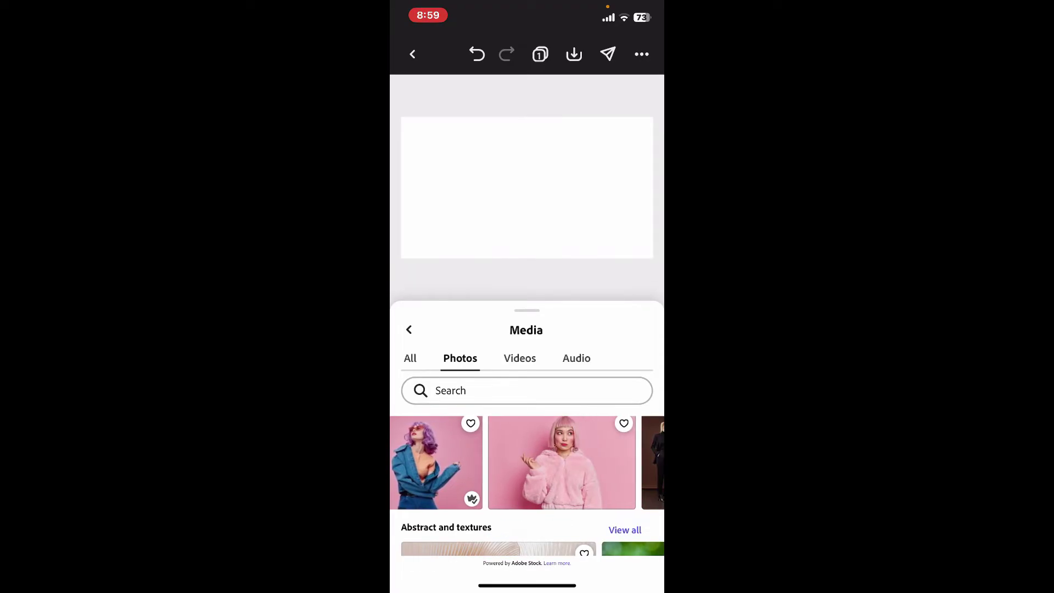
{"action": "left_click", "coordinate": [560, 462]}
{"action": "left_click", "coordinate": [418, 535]}
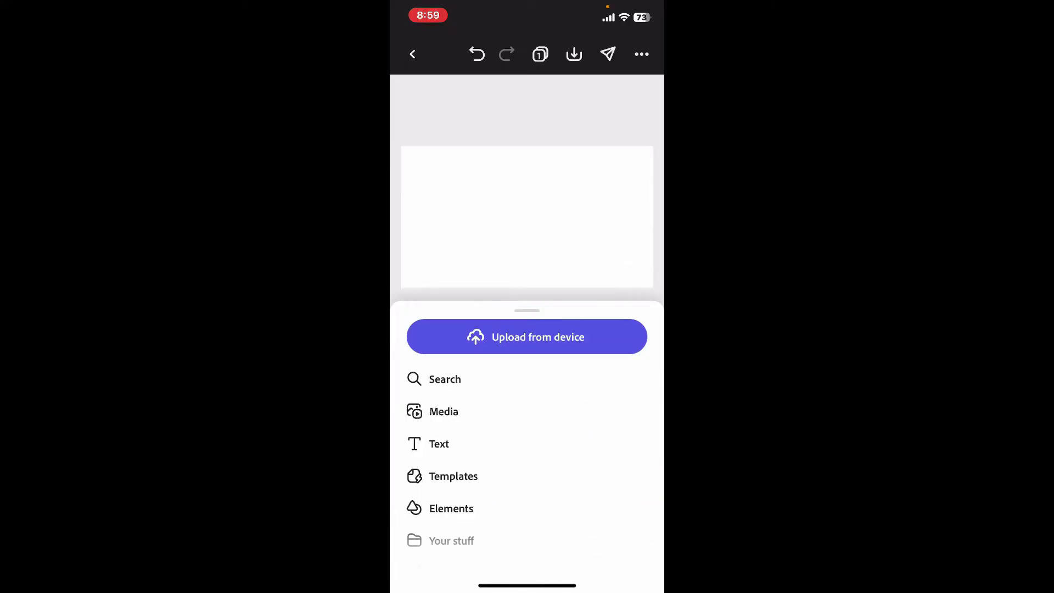
{"action": "left_click", "coordinate": [444, 411]}
{"action": "left_click", "coordinate": [462, 474]}
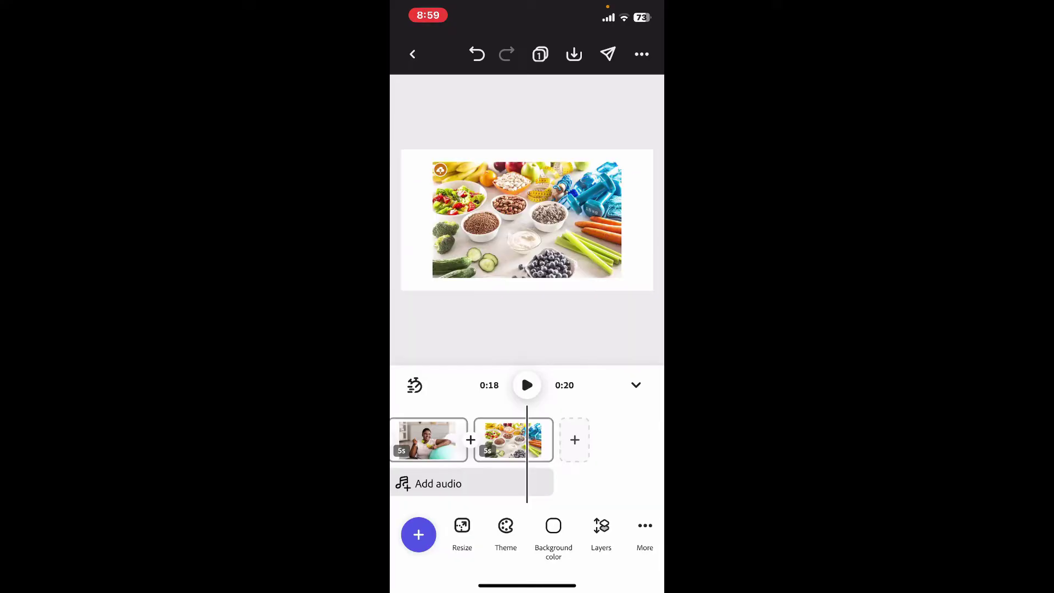
{"action": "scroll", "coordinate": [527, 439], "scroll_direction": "left", "scroll_amount": 3}
Drag the pink-haired woman's scene to the front of the timeline.
{"action": "mouse_move", "coordinate": [494, 440]}
{"action": "left_mouse_down"}
{"action": "mouse_move", "coordinate": [577, 440]}
{"action": "mouse_move", "coordinate": [520, 440]}
{"action": "left_mouse_up"}
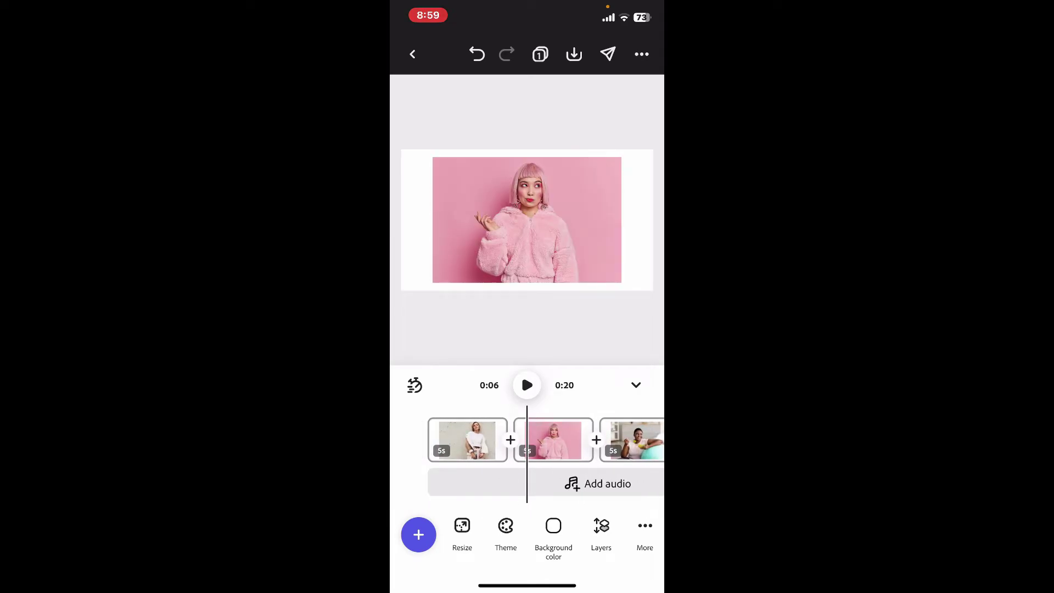
{"action": "scroll", "coordinate": [527, 440], "scroll_direction": "right", "scroll_amount": 3}
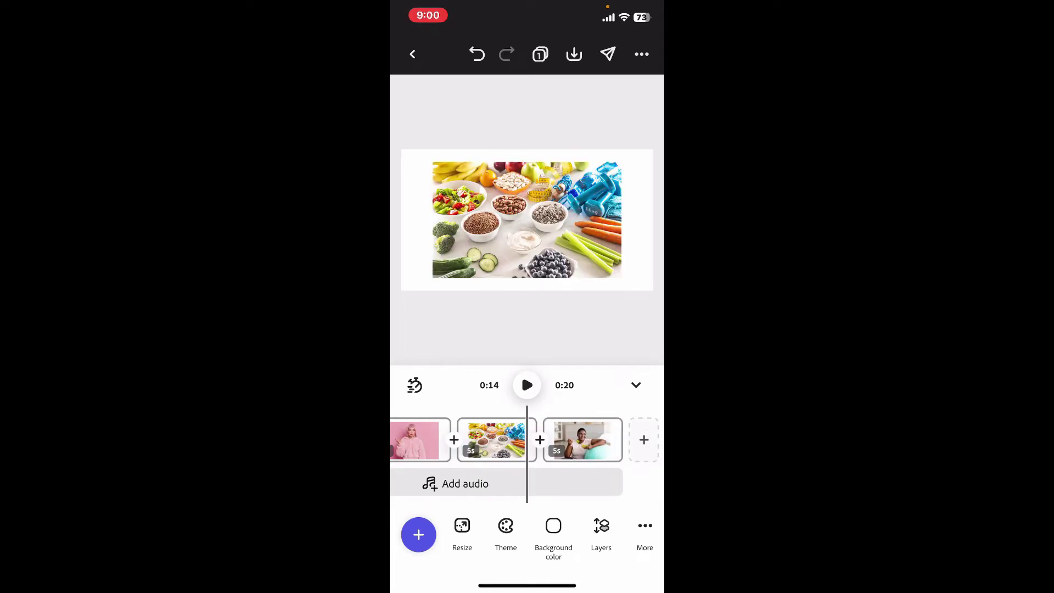
{"action": "mouse_move", "coordinate": [544, 440]}
{"action": "left_mouse_down"}
{"action": "mouse_move", "coordinate": [588, 422]}
{"action": "mouse_move", "coordinate": [416, 437]}
{"action": "mouse_move", "coordinate": [626, 437]}
{"action": "mouse_move", "coordinate": [528, 441]}
{"action": "left_mouse_up"}
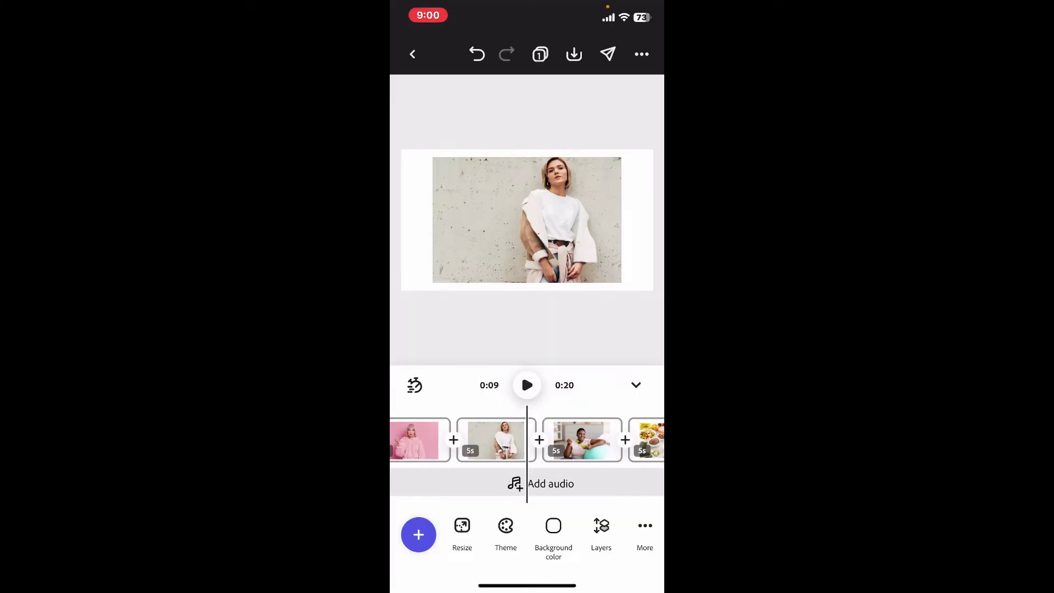
{"action": "left_click", "coordinate": [416, 440]}
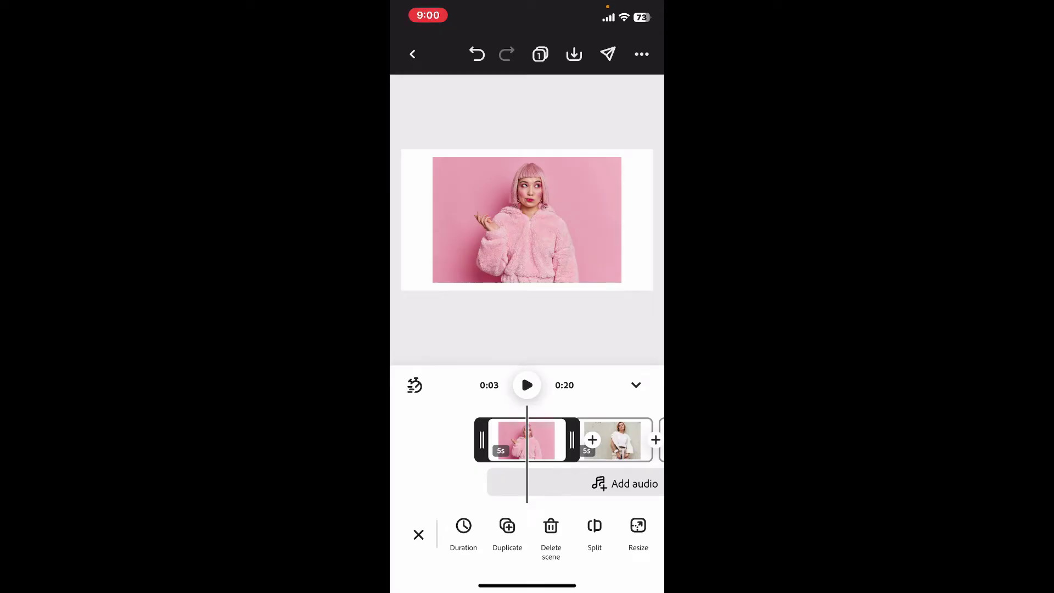
{"action": "scroll", "coordinate": [577, 535], "scroll_direction": "right", "scroll_amount": 4}
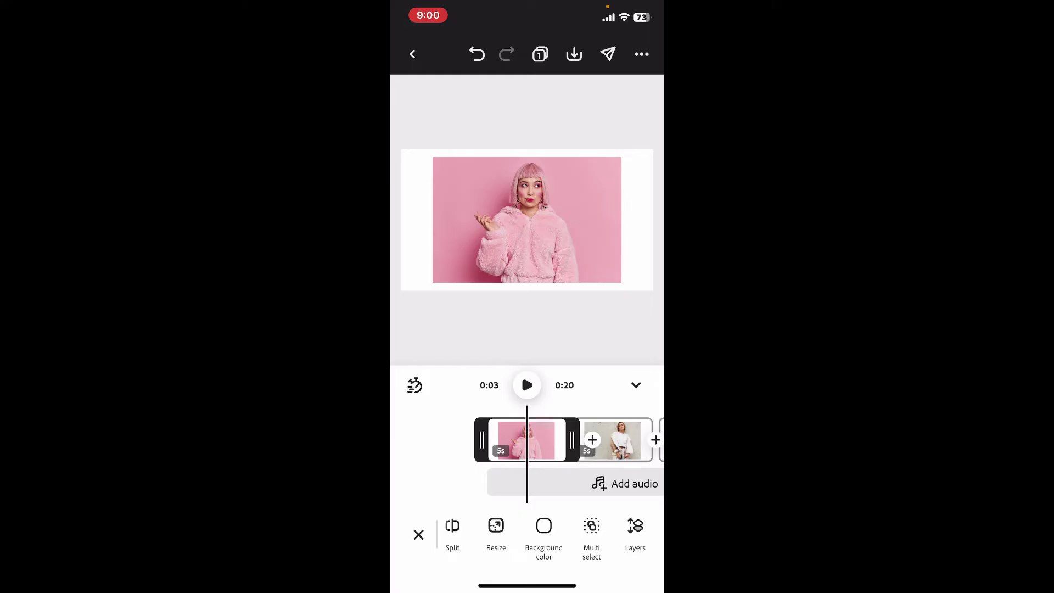
{"action": "scroll", "coordinate": [527, 535], "scroll_direction": "left", "scroll_amount": 4}
{"action": "mouse_move", "coordinate": [614, 440]}
{"action": "left_mouse_down"}
{"action": "mouse_move", "coordinate": [495, 441]}
{"action": "mouse_move", "coordinate": [601, 440]}
{"action": "left_mouse_up"}
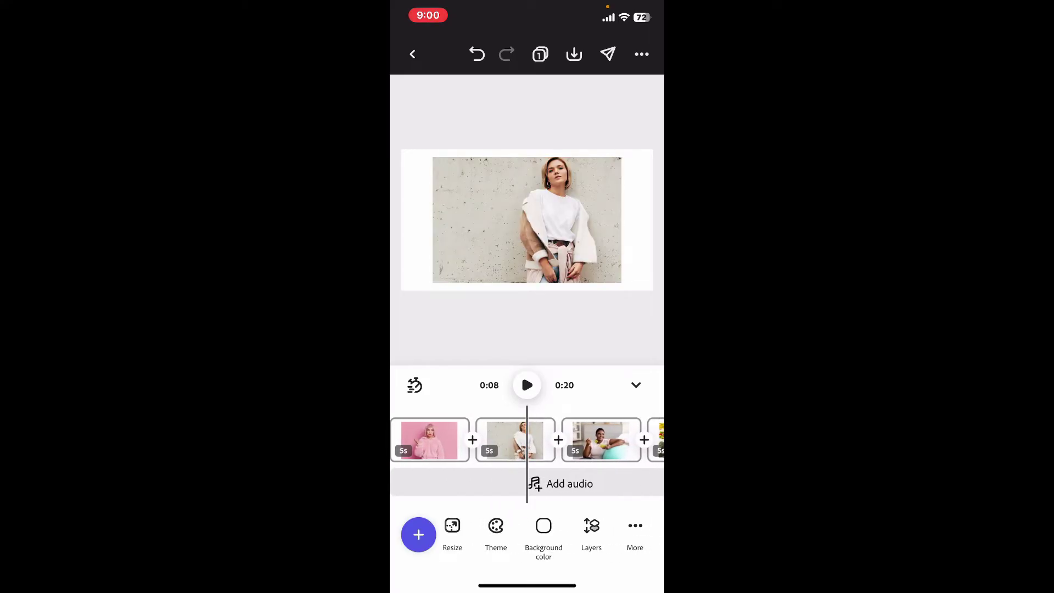
{"action": "mouse_move", "coordinate": [494, 440]}
{"action": "left_mouse_down"}
{"action": "mouse_move", "coordinate": [569, 440]}
{"action": "mouse_move", "coordinate": [531, 440]}
{"action": "left_mouse_up"}
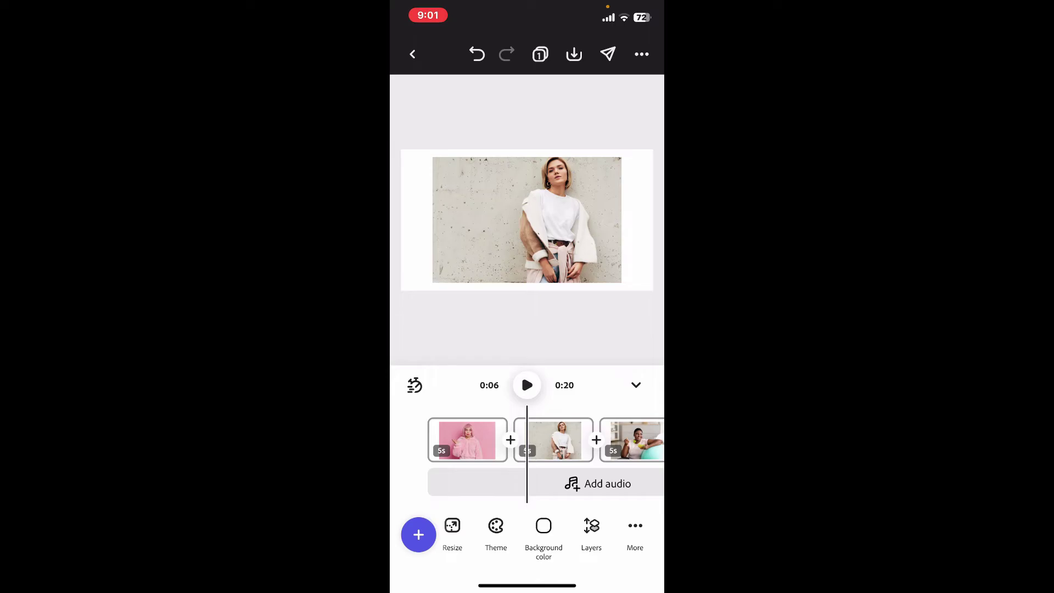
Add a Dip to white transition in the gap after the first scene.
{"action": "left_click", "coordinate": [510, 440]}
{"action": "left_click", "coordinate": [453, 549]}
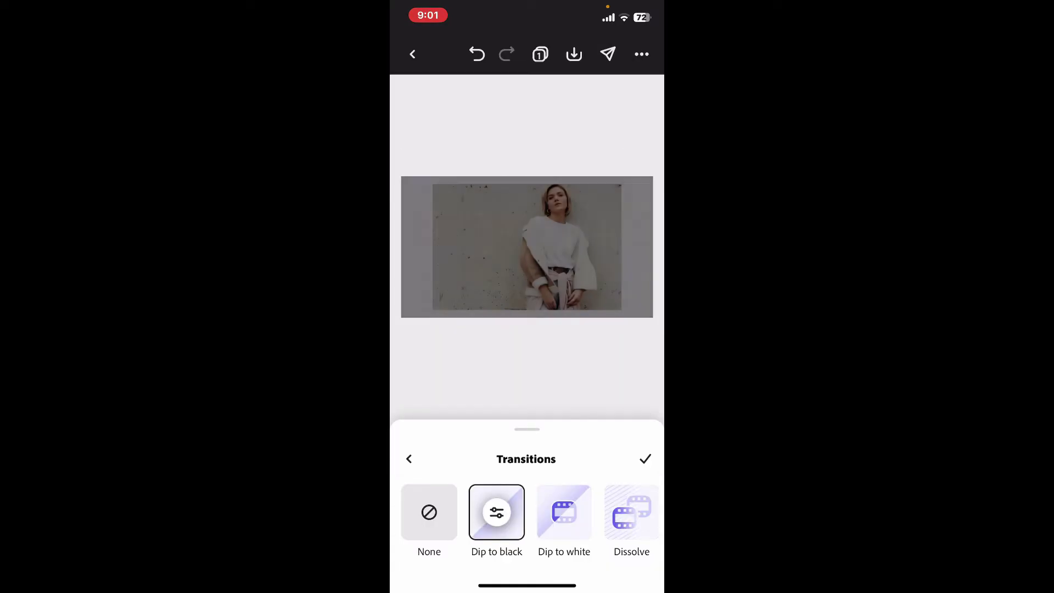
{"action": "left_click", "coordinate": [563, 512]}
{"action": "scroll", "coordinate": [528, 512], "scroll_direction": "right", "scroll_amount": 3}
{"action": "left_click", "coordinate": [645, 459]}
Add a Push transition in the gap after the second scene.
{"action": "left_click", "coordinate": [629, 441]}
{"action": "left_click", "coordinate": [453, 548]}
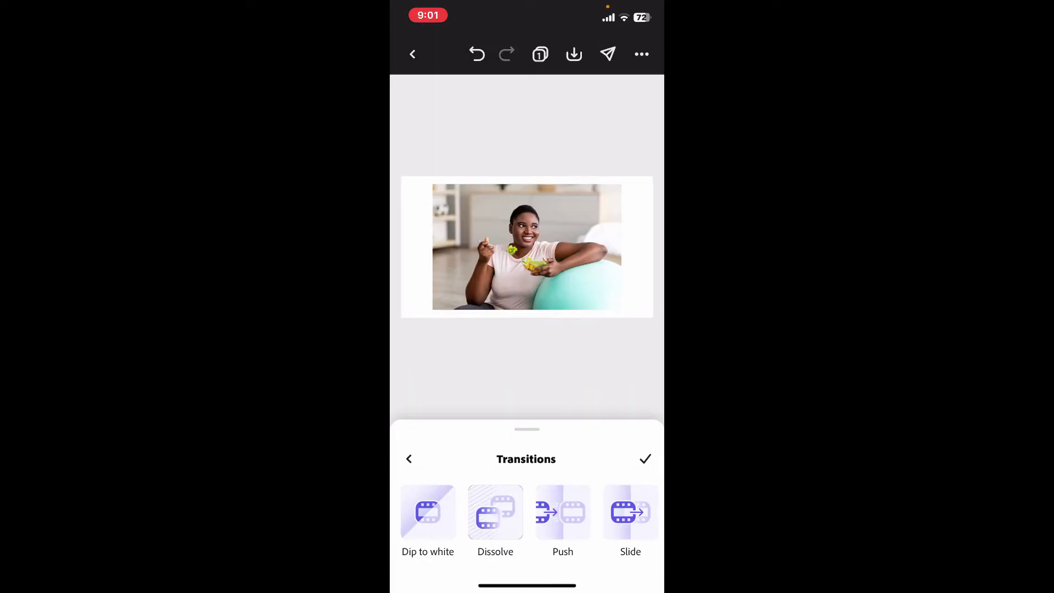
{"action": "left_click", "coordinate": [564, 512]}
{"action": "left_click", "coordinate": [646, 459]}
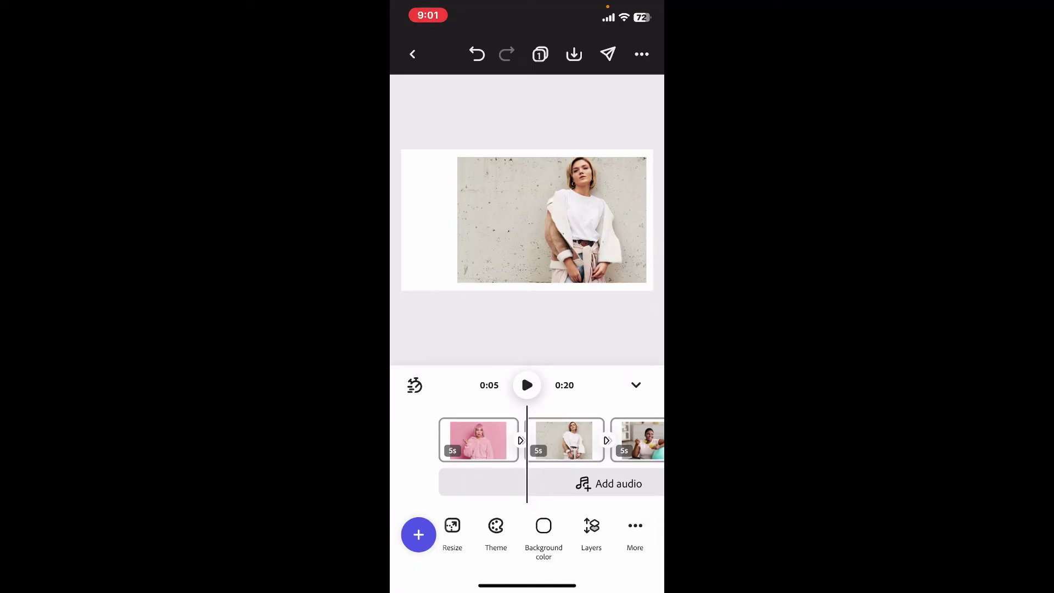
{"action": "left_click_drag", "start_coordinate": [564, 439], "coordinate": [478, 440]}
{"action": "left_click_drag", "start_coordinate": [564, 440], "coordinate": [522, 440]}
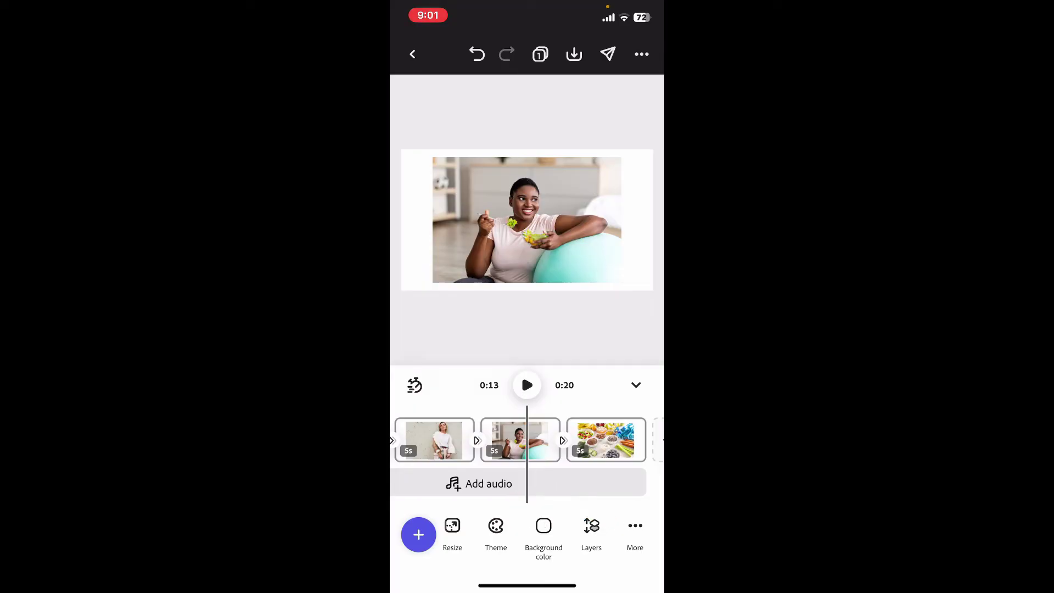
Add the Somewhere Out There loop as 20-second background music.
{"action": "left_click", "coordinate": [479, 483]}
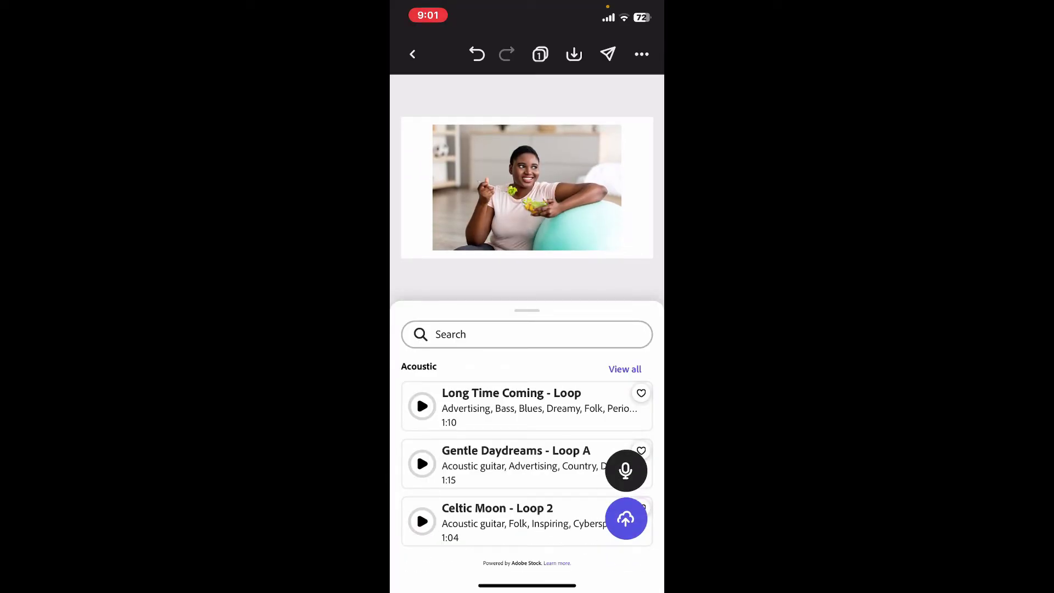
{"action": "scroll", "coordinate": [527, 461], "scroll_direction": "down", "scroll_amount": 4}
{"action": "scroll", "coordinate": [527, 462], "scroll_direction": "down", "scroll_amount": 2}
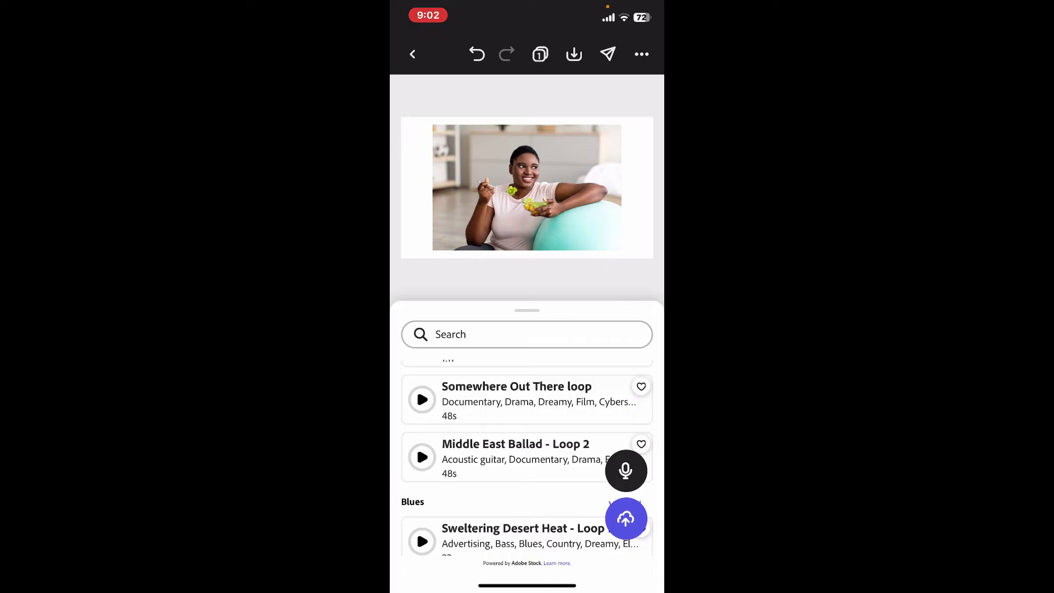
{"action": "left_click", "coordinate": [516, 400]}
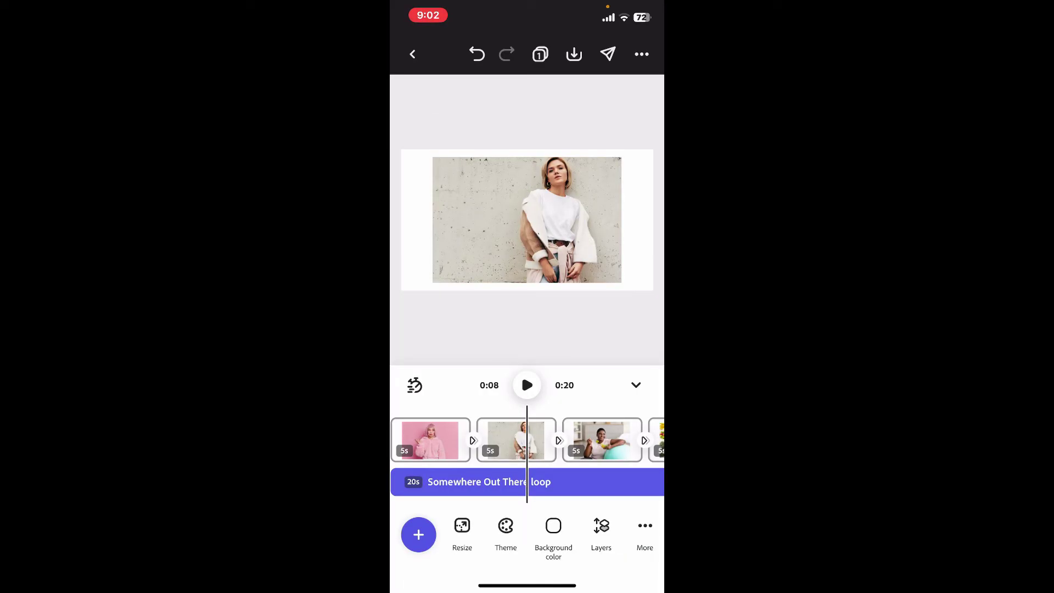
{"action": "left_click_drag", "start_coordinate": [610, 439], "coordinate": [453, 441]}
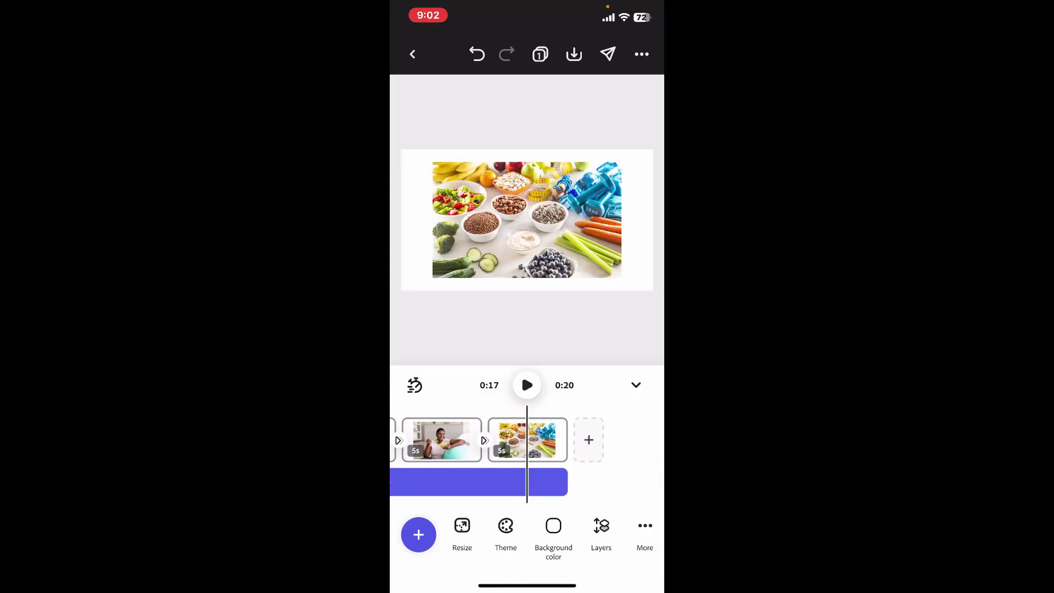
{"action": "left_click", "coordinate": [461, 482]}
{"action": "mouse_move", "coordinate": [566, 482]}
{"action": "left_mouse_down"}
{"action": "mouse_move", "coordinate": [540, 482]}
{"action": "mouse_move", "coordinate": [567, 482]}
{"action": "left_mouse_up"}
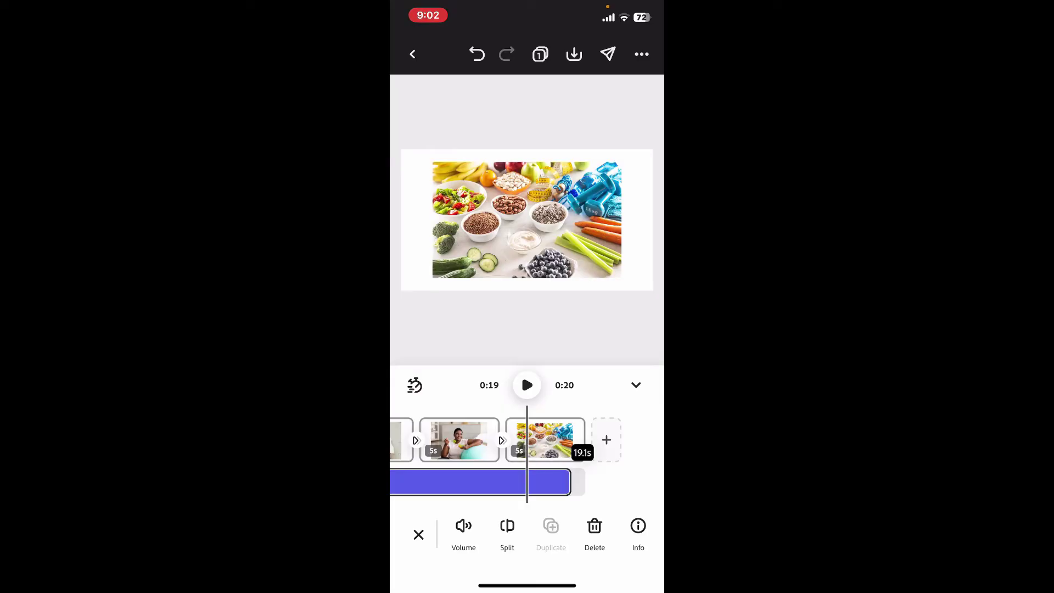
{"action": "left_click_drag", "start_coordinate": [494, 441], "coordinate": [650, 440]}
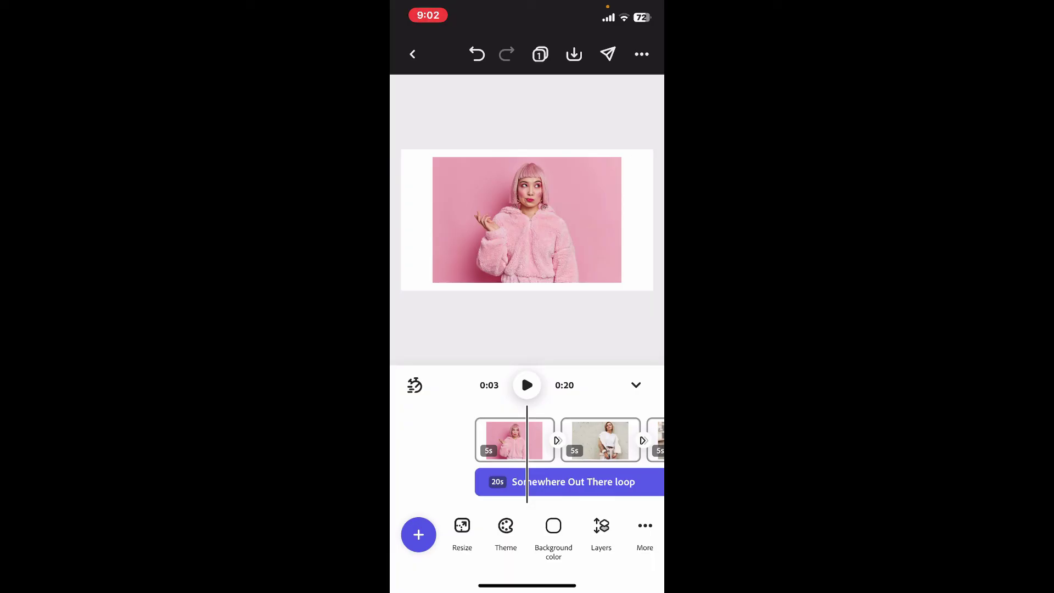
{"action": "left_click", "coordinate": [527, 385]}
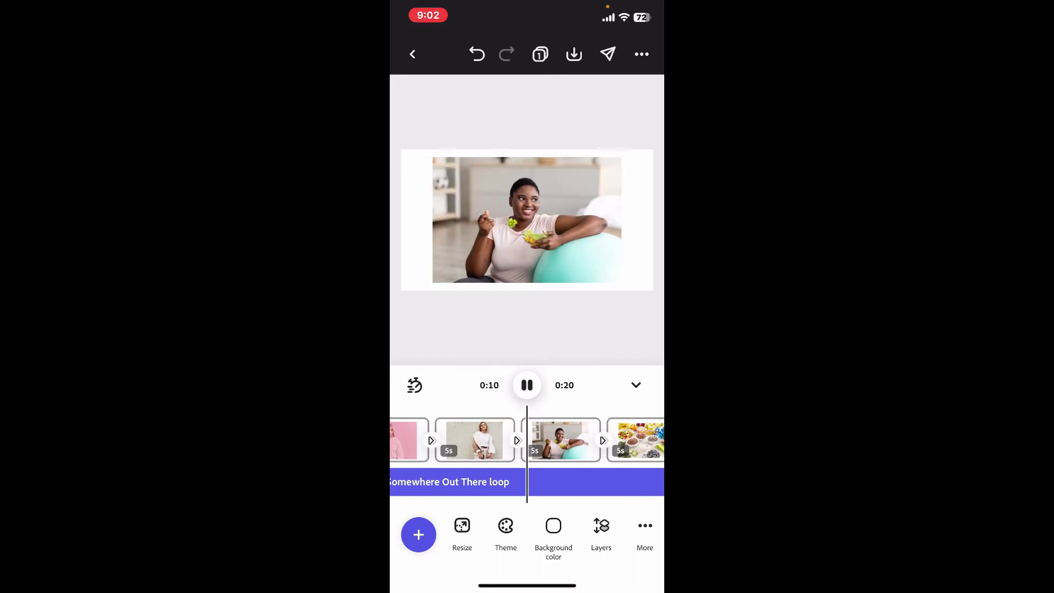
{"action": "left_click", "coordinate": [527, 385]}
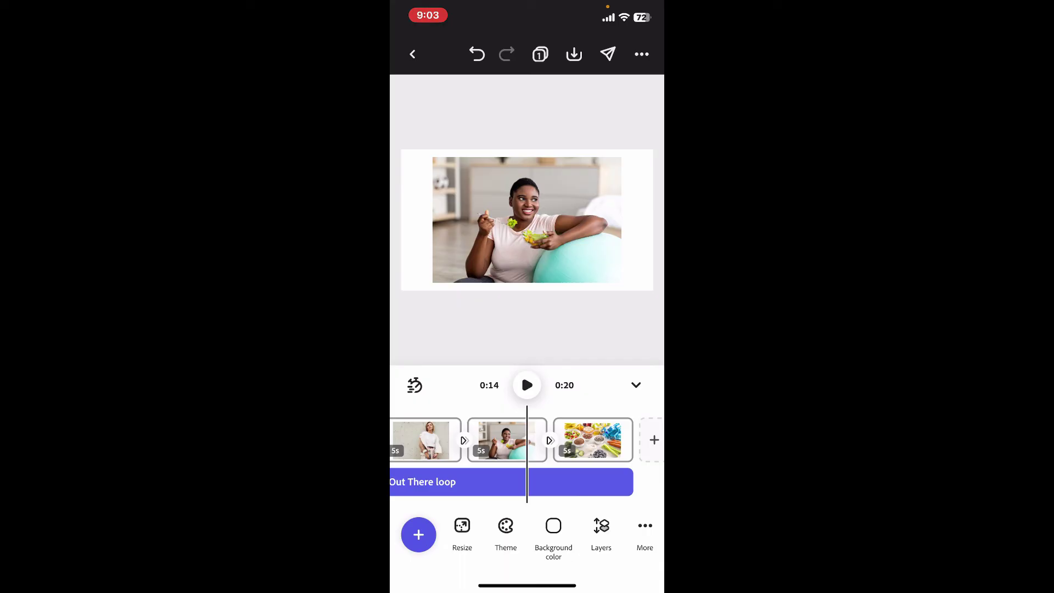
Bring up the video's download options from the top bar.
{"action": "left_click", "coordinate": [575, 54]}
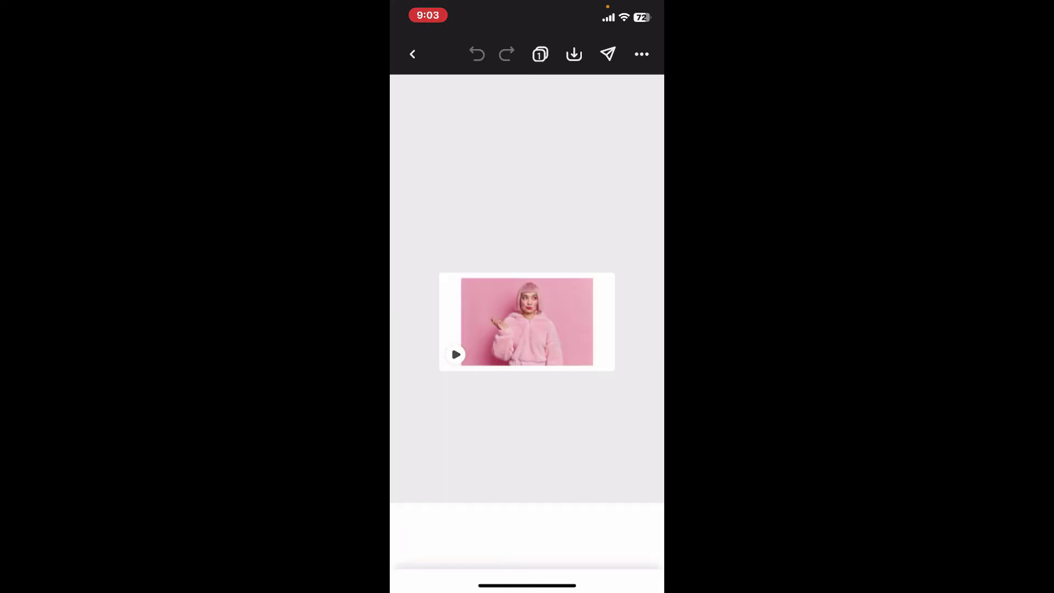